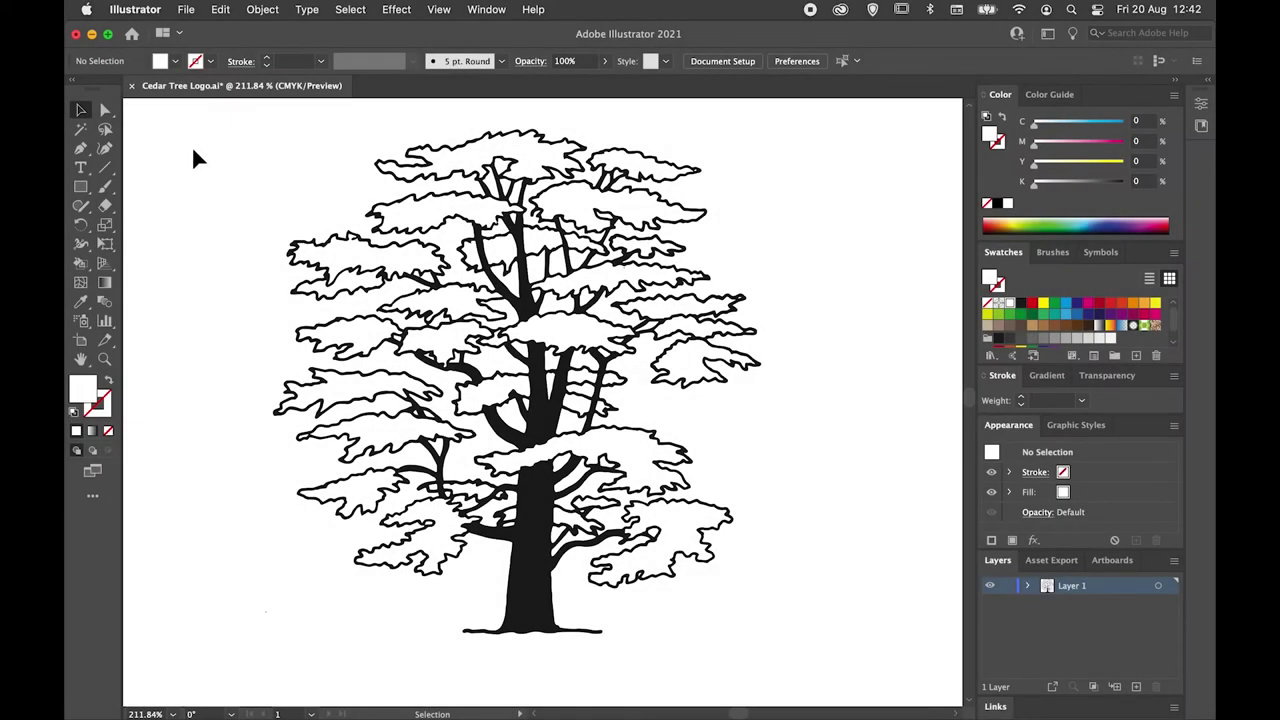
# Select the cedar tree artwork and make it a Live Paint group via Object > Live Paint > Make.
pyautogui.click(426, 226)
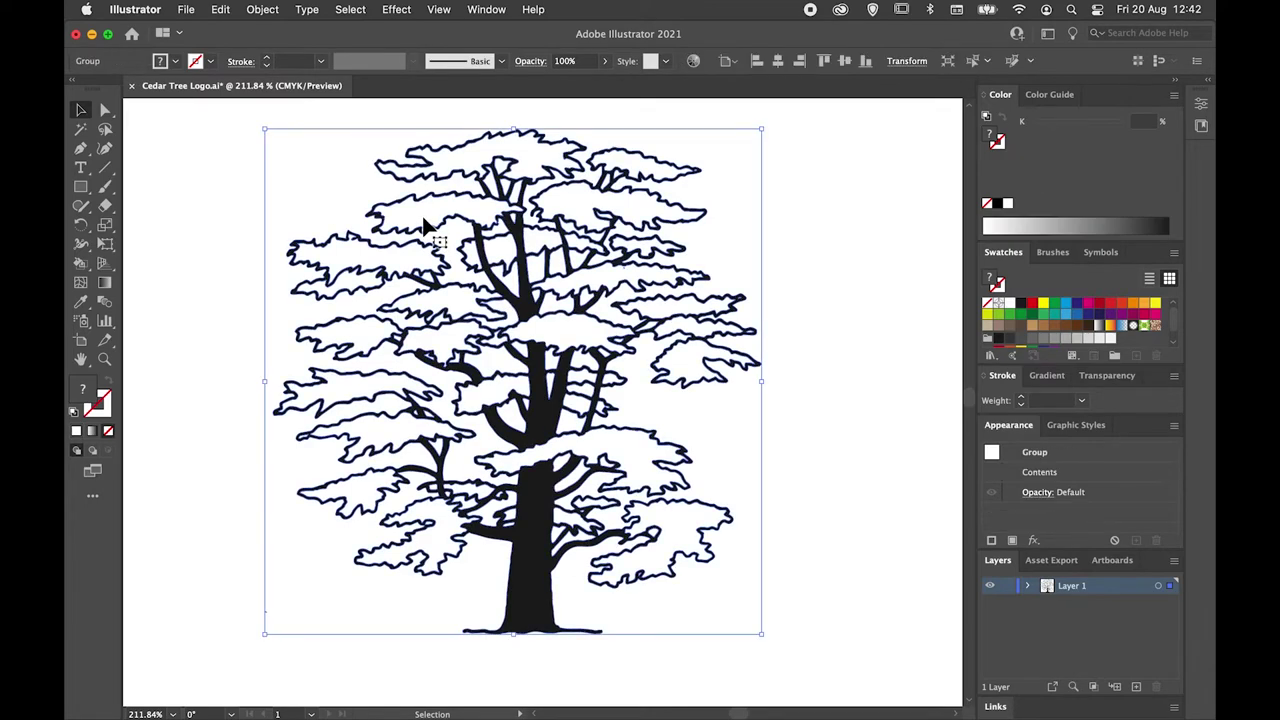
pyautogui.click(260, 10)
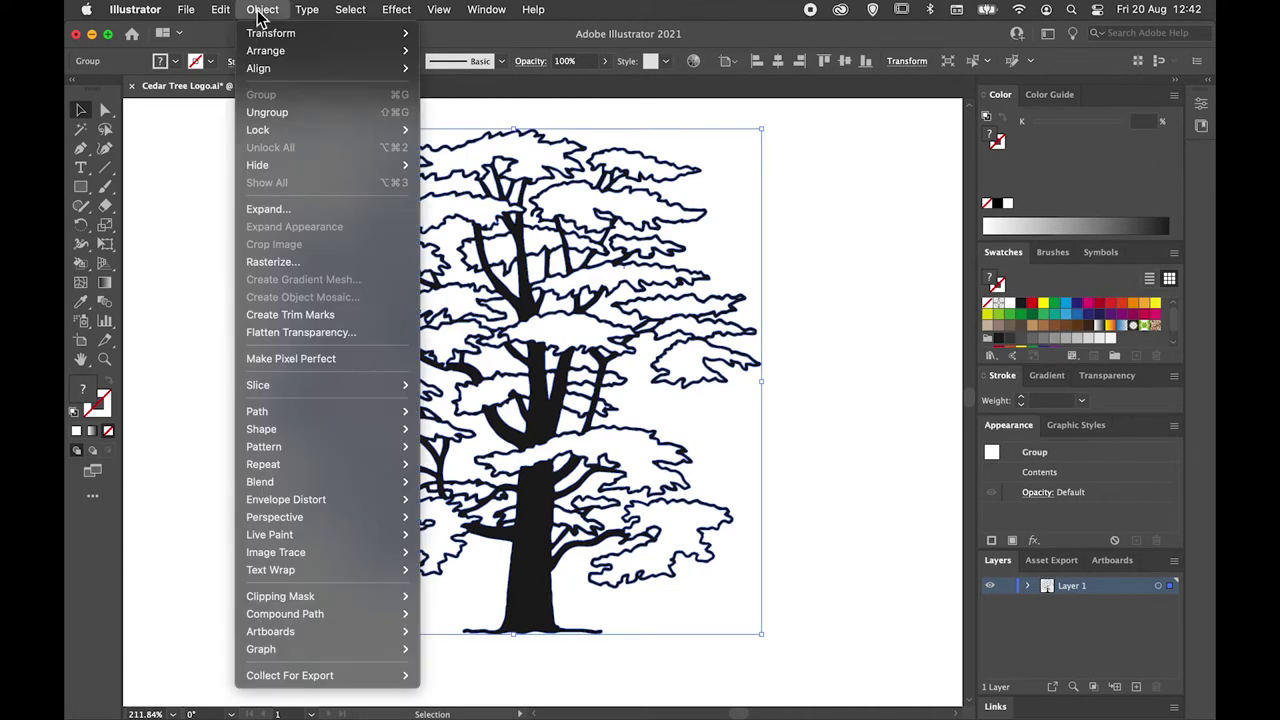
pyautogui.moveTo(298, 536)
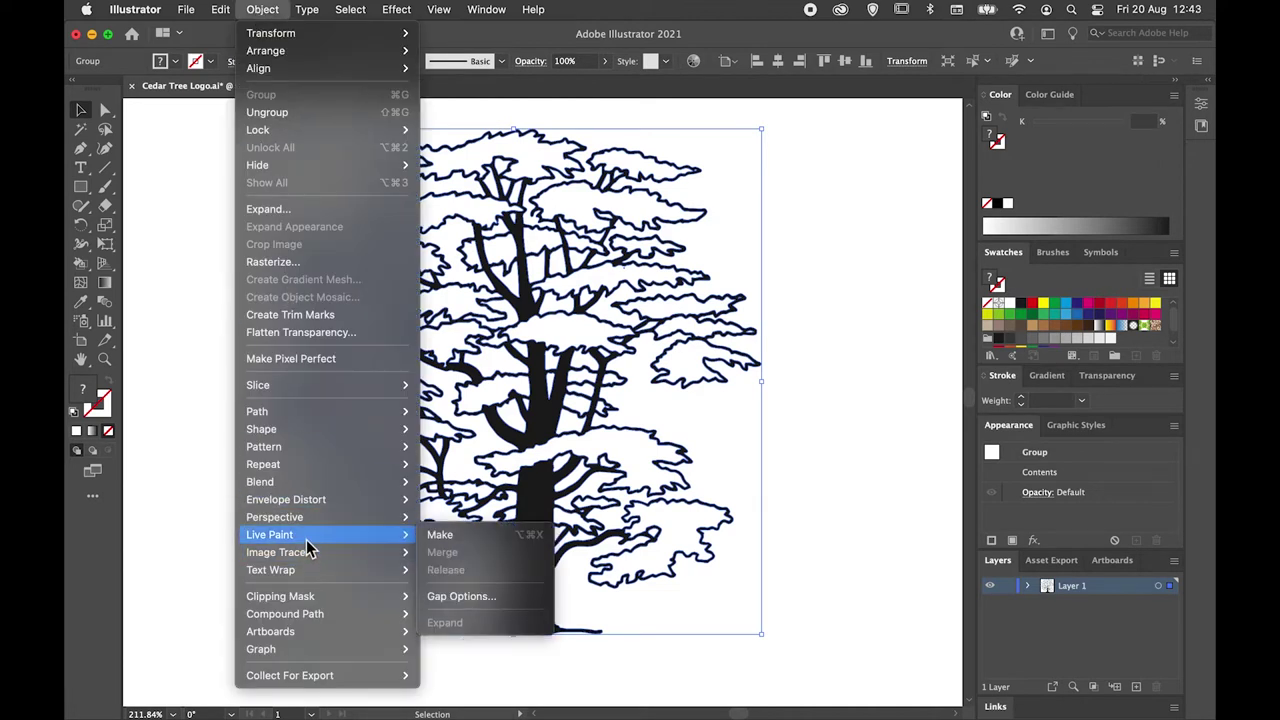
pyautogui.click(495, 537)
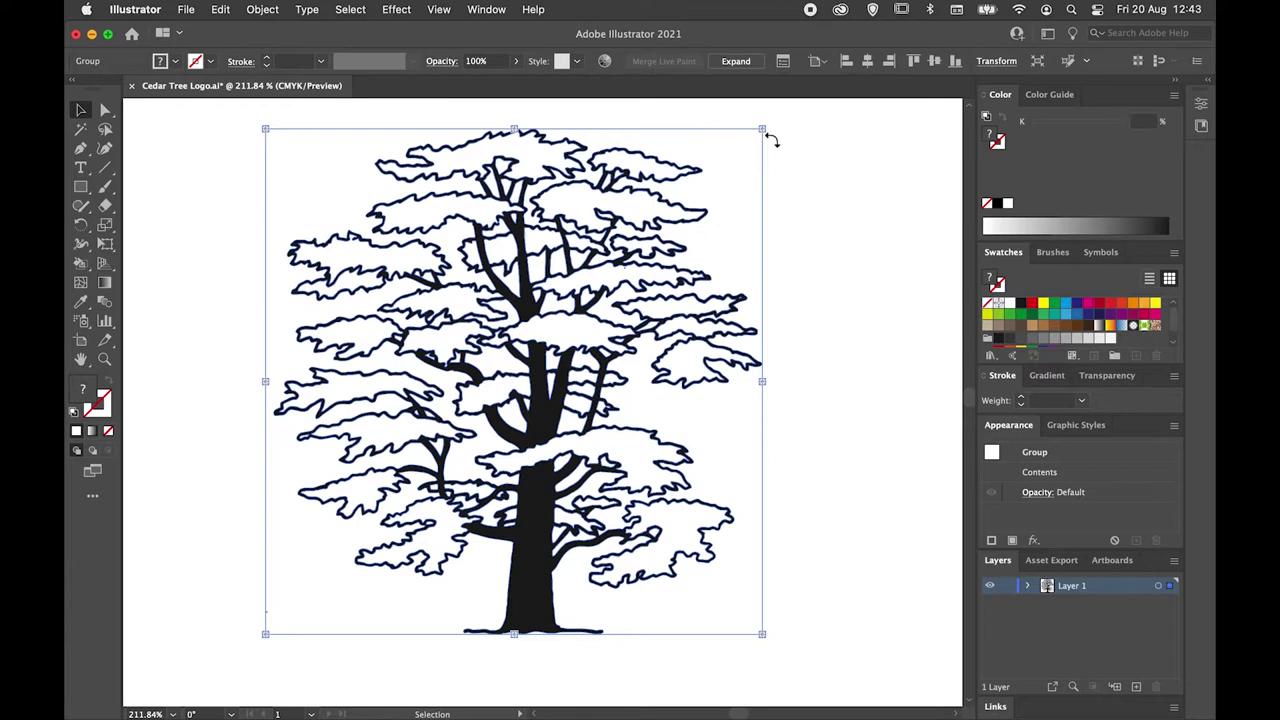
# Deselect the tree and switch to the Live Paint Bucket tool from the Shape Builder flyout.
pyautogui.click(206, 410)
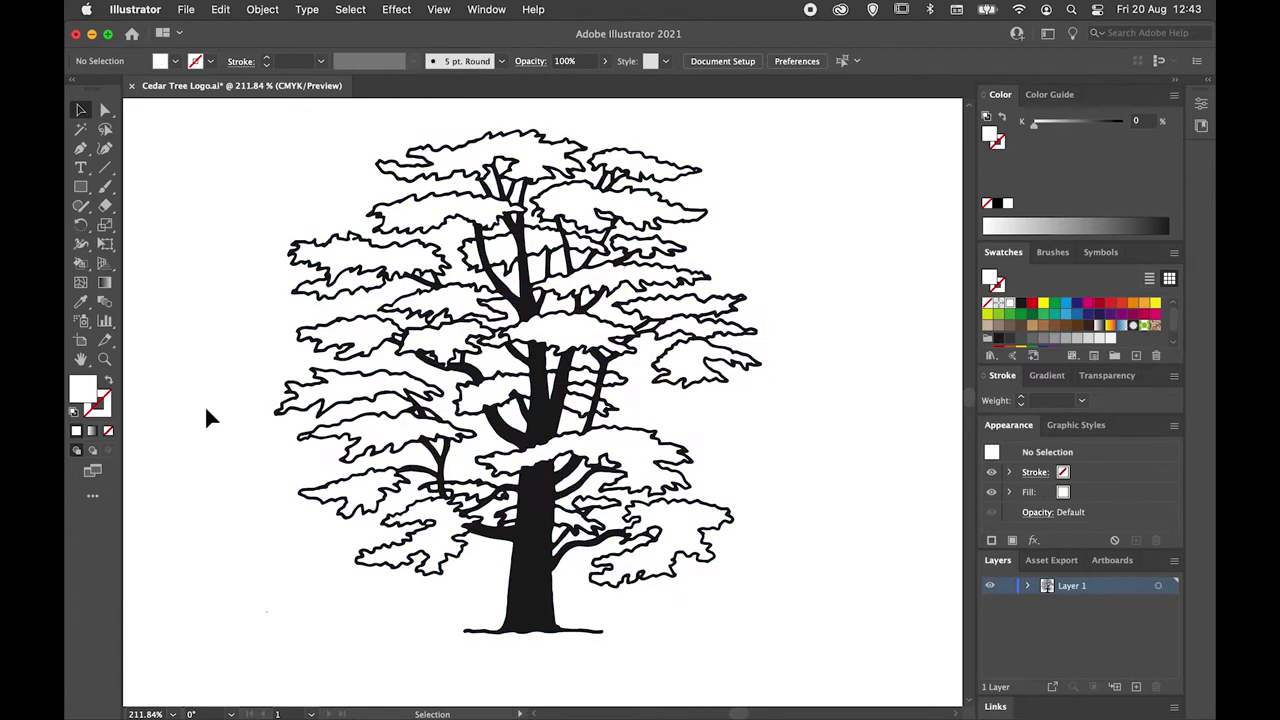
pyautogui.click(82, 268)
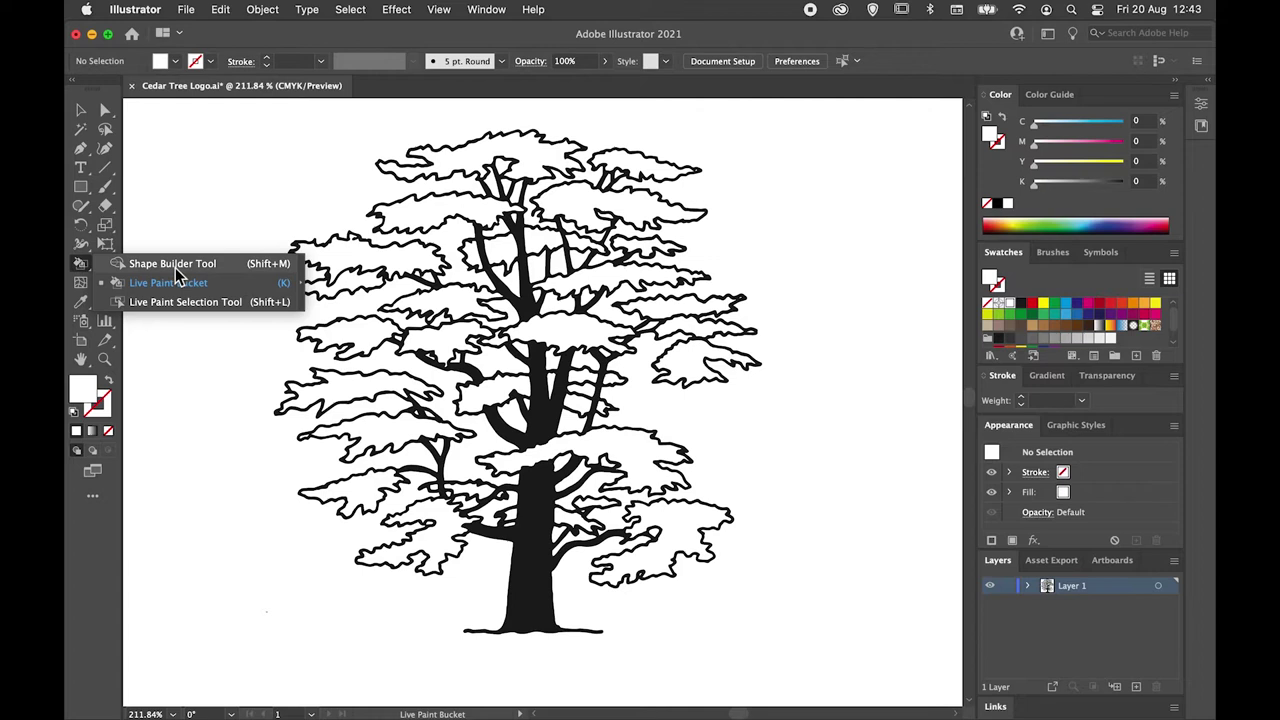
pyautogui.click(82, 270)
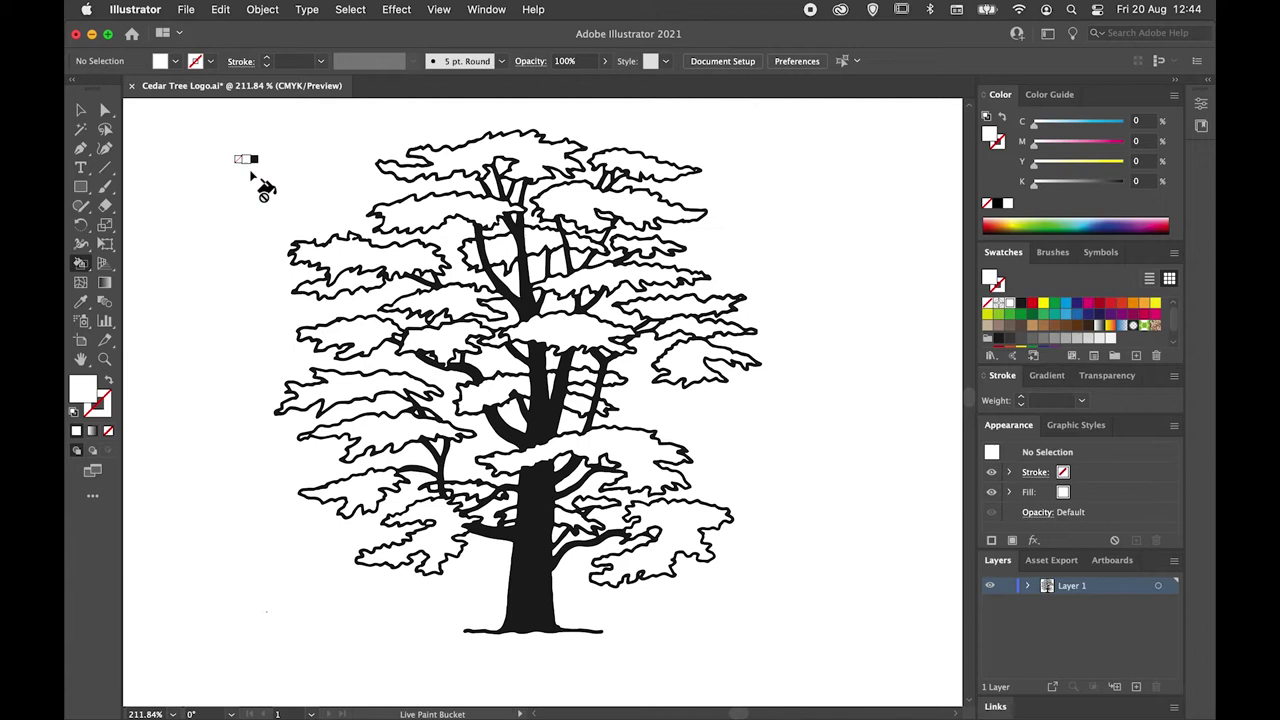
# Cycle the swatches with the arrow keys until the dark green fill C90 M30 Y95 K30 is chosen.
pyautogui.press('Right')
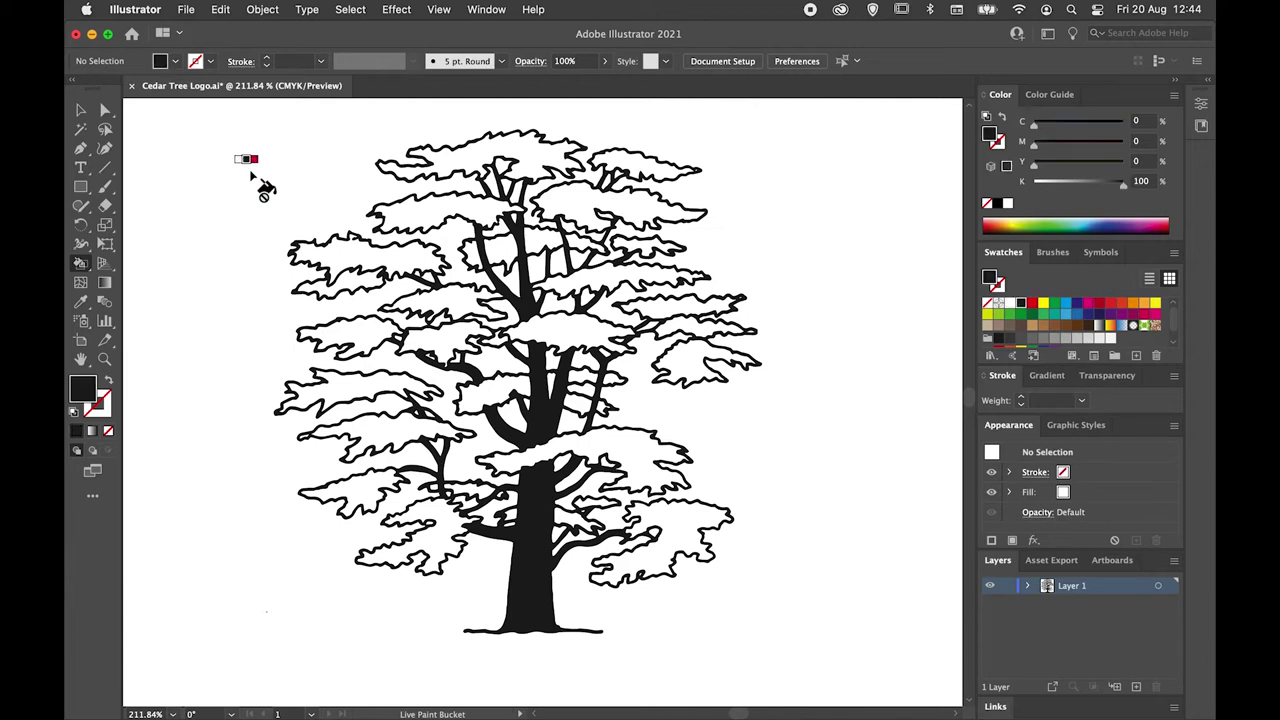
pyautogui.press('Right')
pyautogui.press('Right')
pyautogui.press('Right')
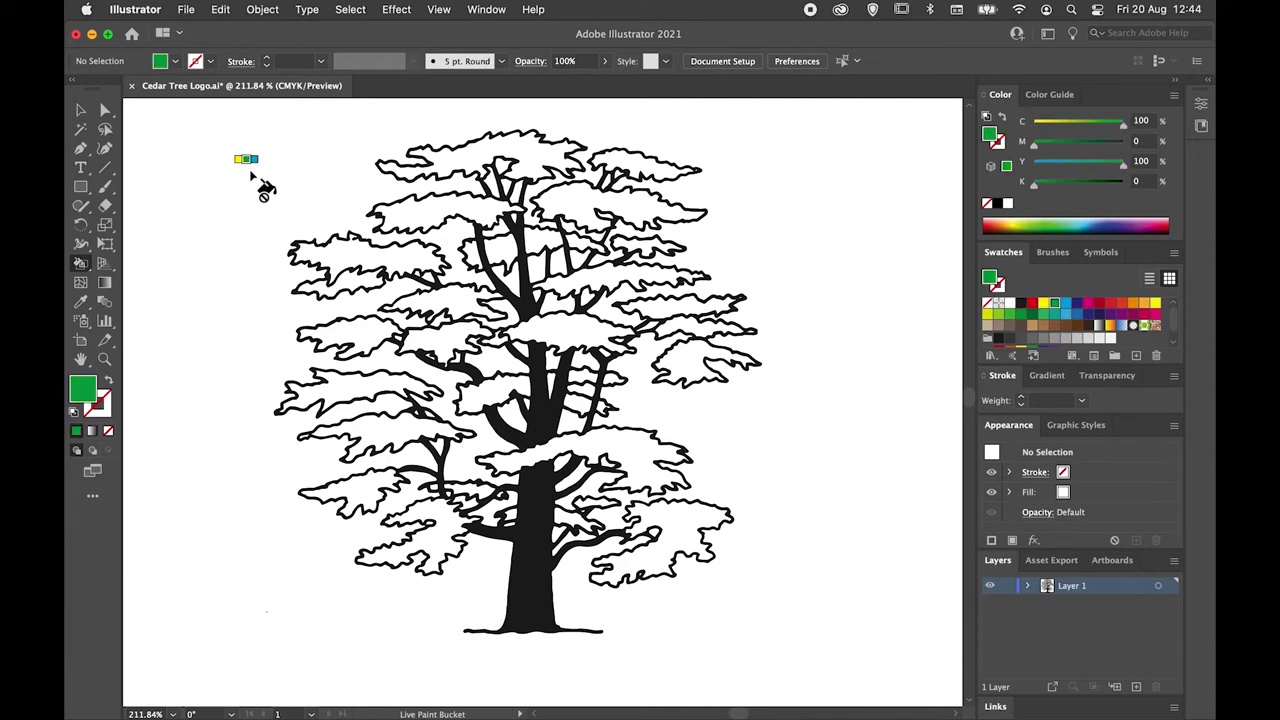
pyautogui.press('Right')
pyautogui.press('Right')
pyautogui.press('Right')
pyautogui.press('Right')
pyautogui.press('Right')
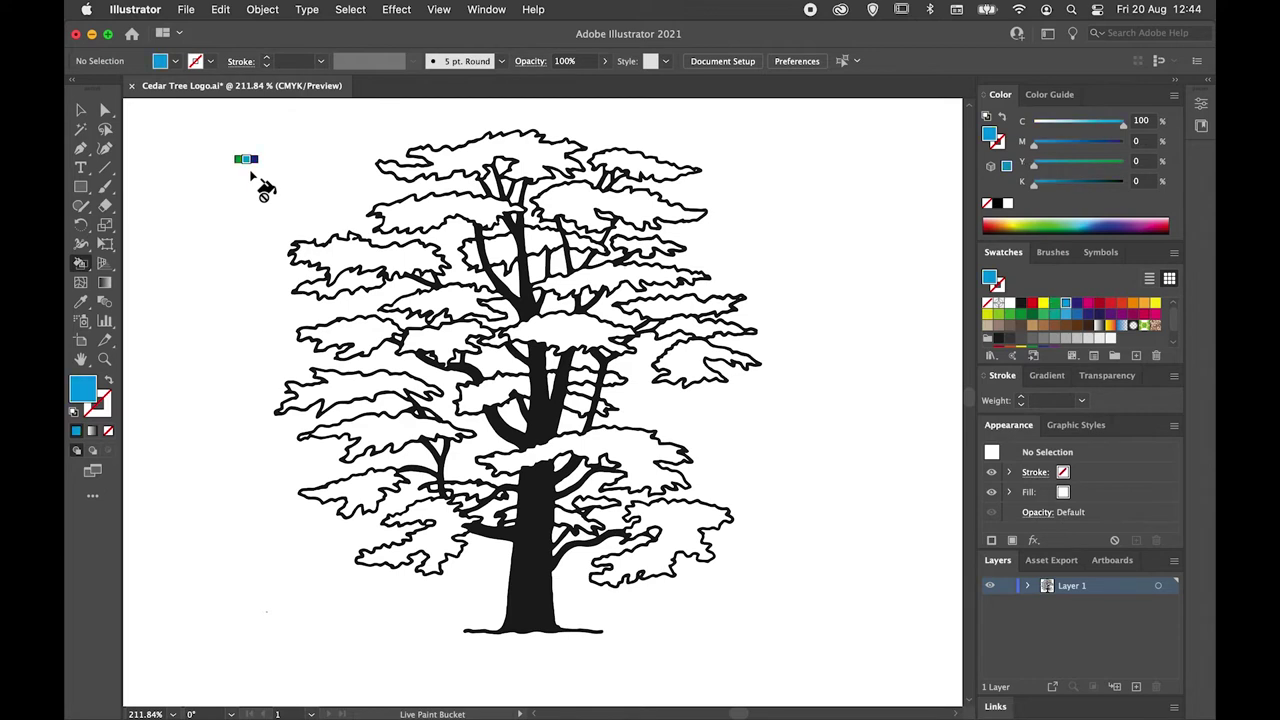
pyautogui.press('Right')
pyautogui.press('Right')
pyautogui.press('Right')
pyautogui.press('Right')
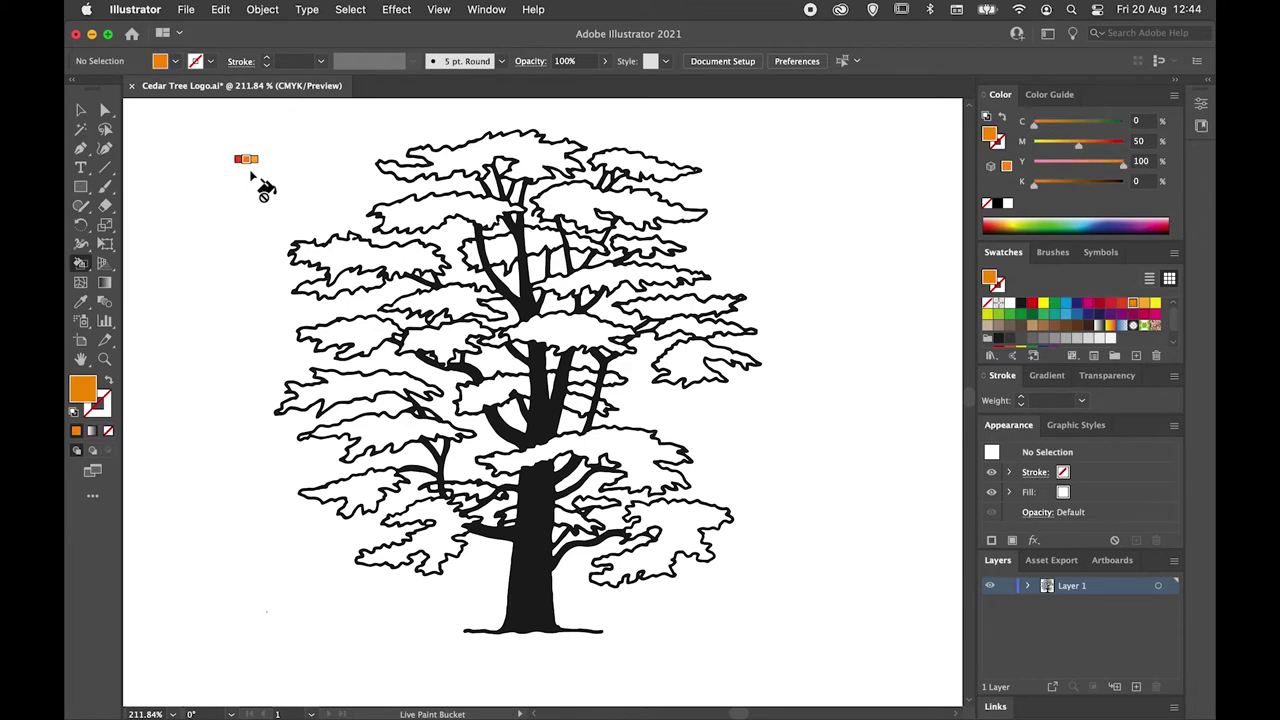
pyautogui.press('Right')
pyautogui.press('Right')
pyautogui.press('Right')
pyautogui.press('Right')
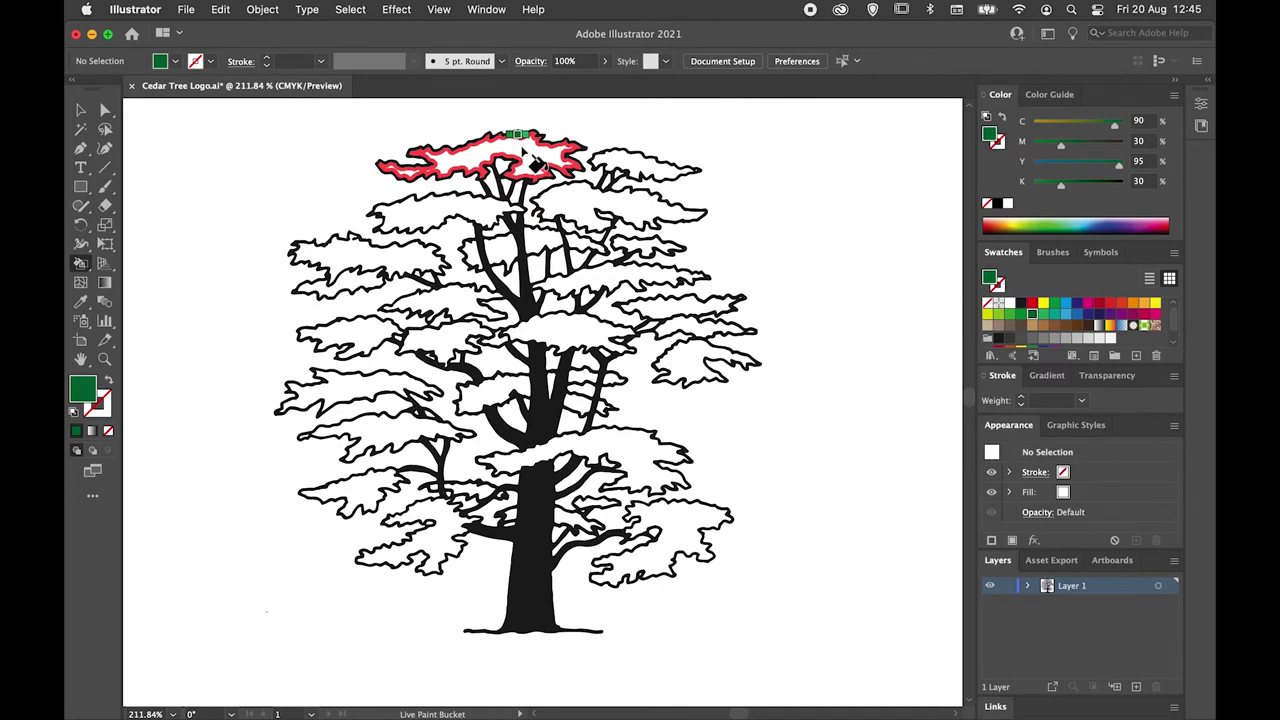
# Paint the upper foliage areas of the cedar, from the top down to the trunk, dark green.
pyautogui.click(522, 150)
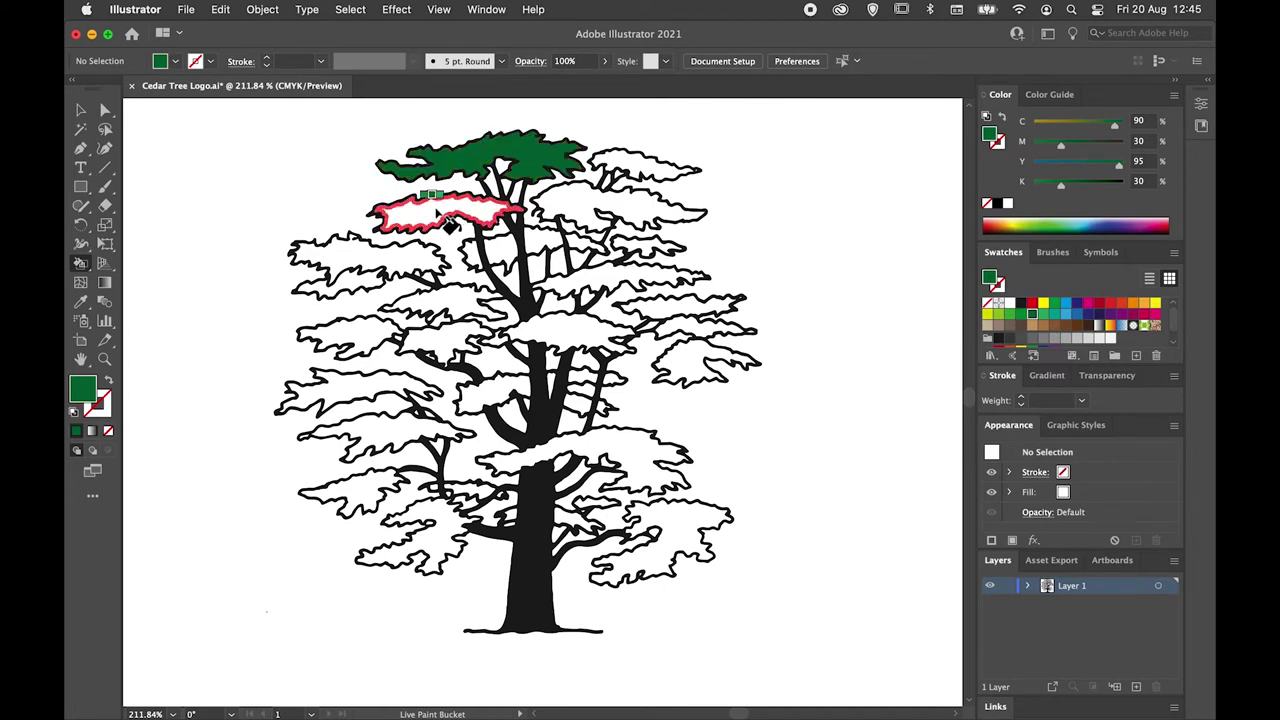
pyautogui.click(435, 212)
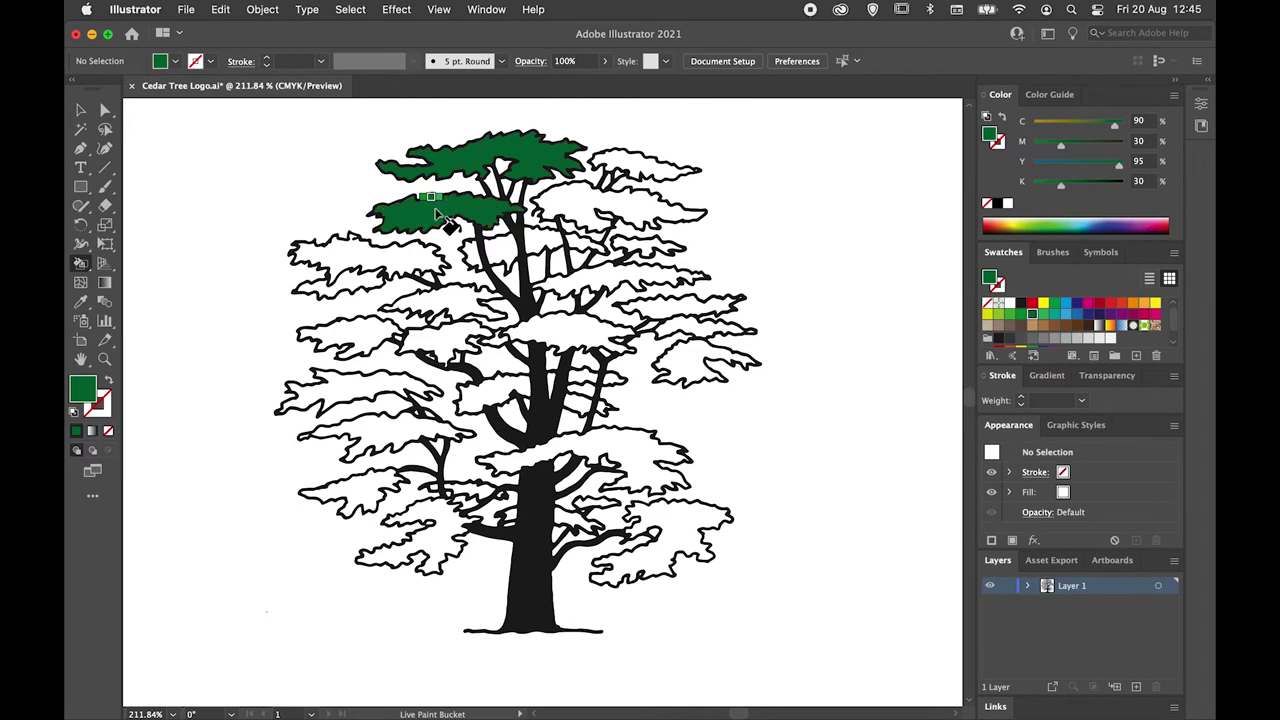
pyautogui.click(567, 203)
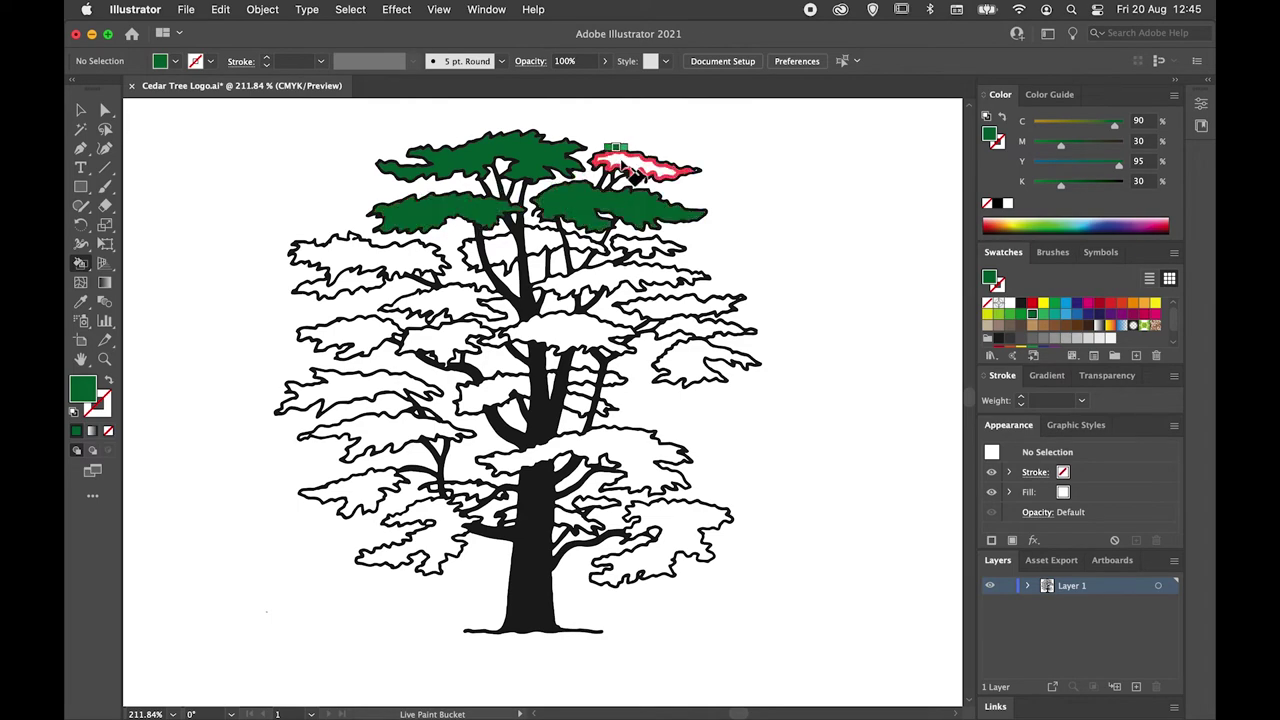
pyautogui.click(610, 172)
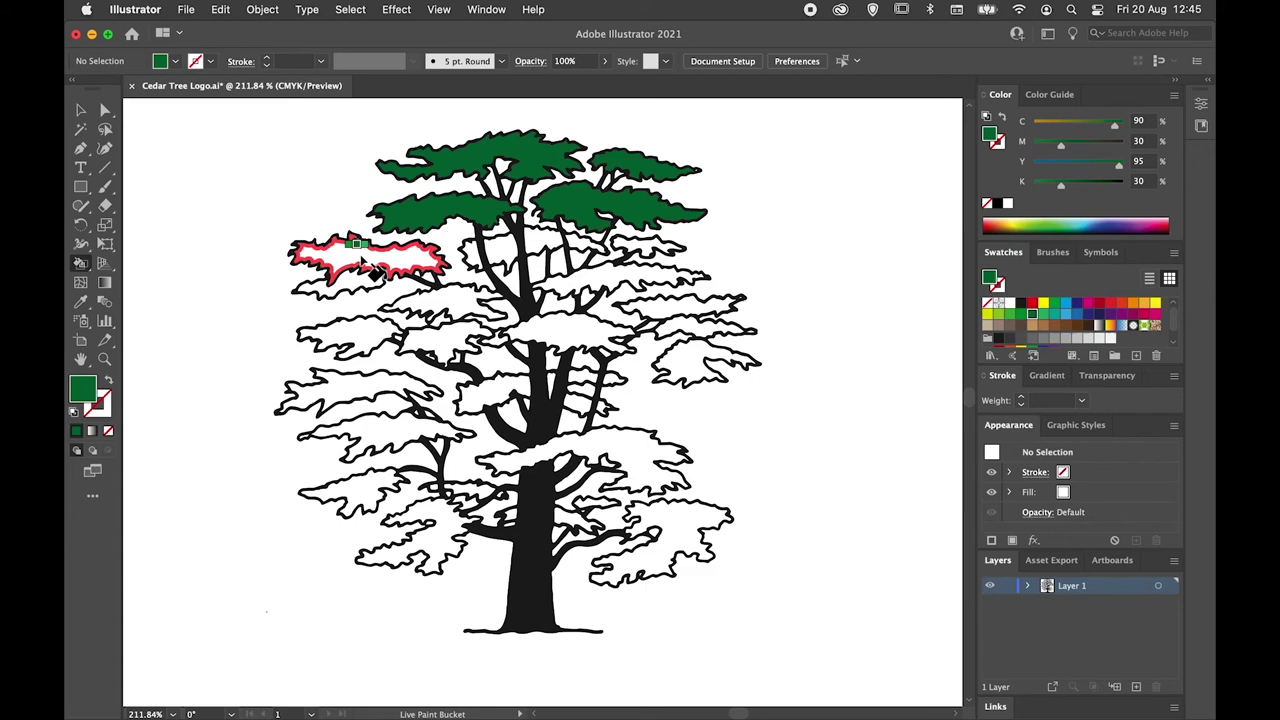
pyautogui.click(420, 260)
pyautogui.click(470, 258)
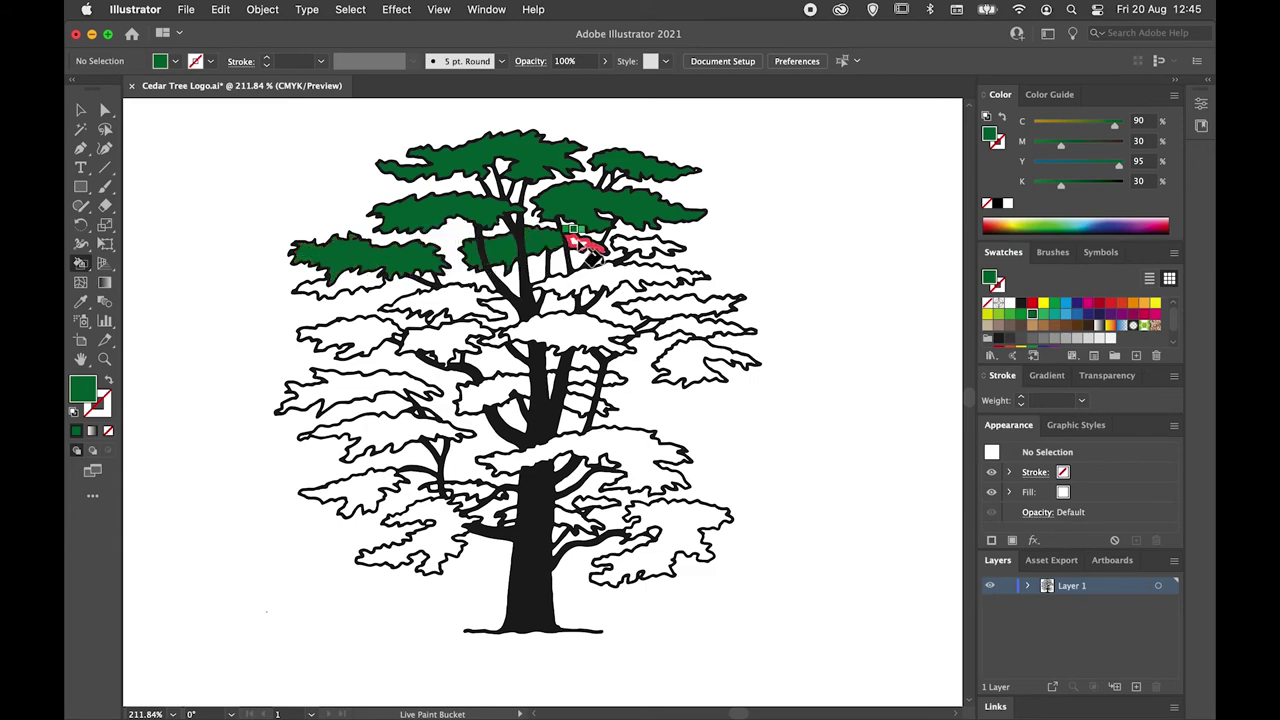
pyautogui.click(580, 245)
pyautogui.click(645, 252)
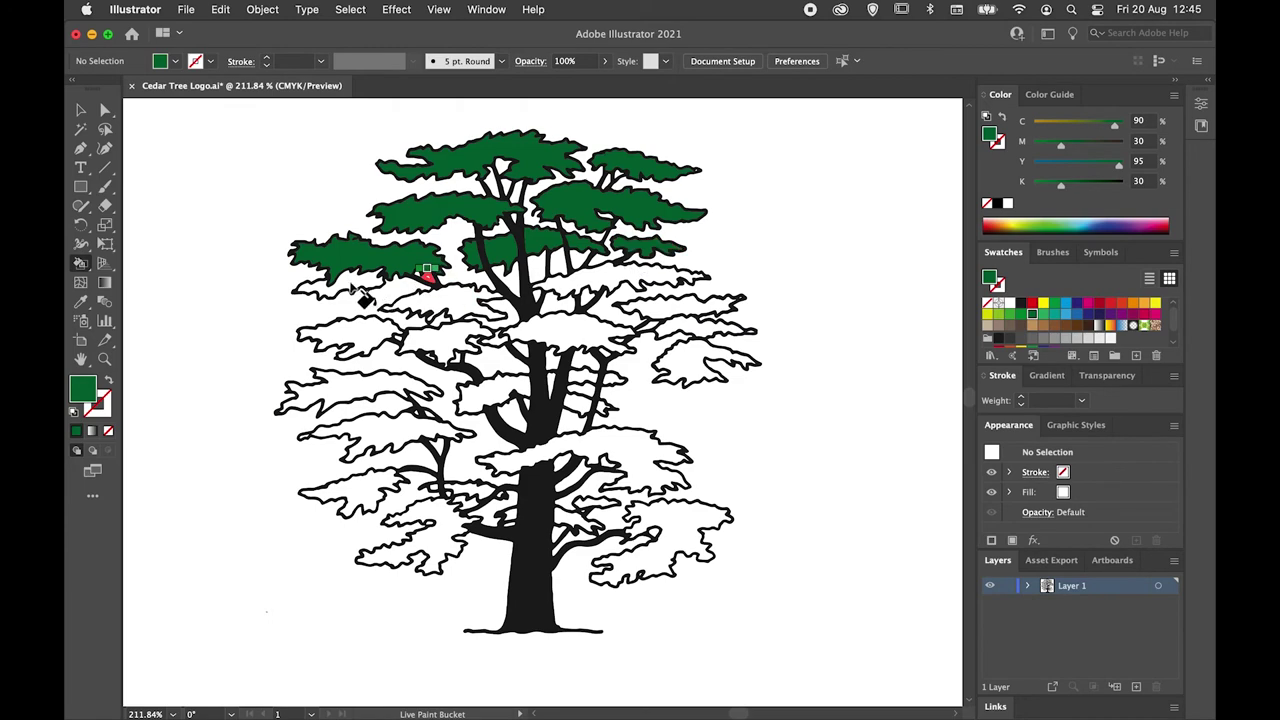
pyautogui.click(345, 290)
pyautogui.click(445, 305)
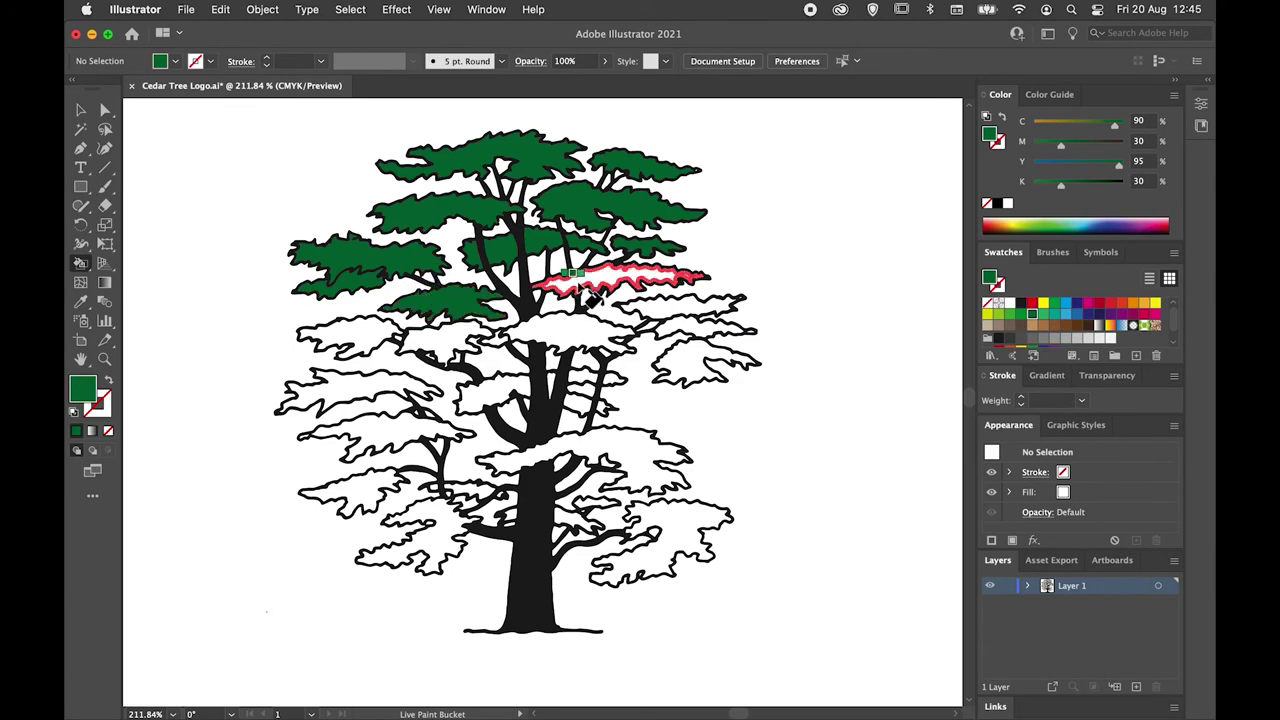
pyautogui.click(497, 313)
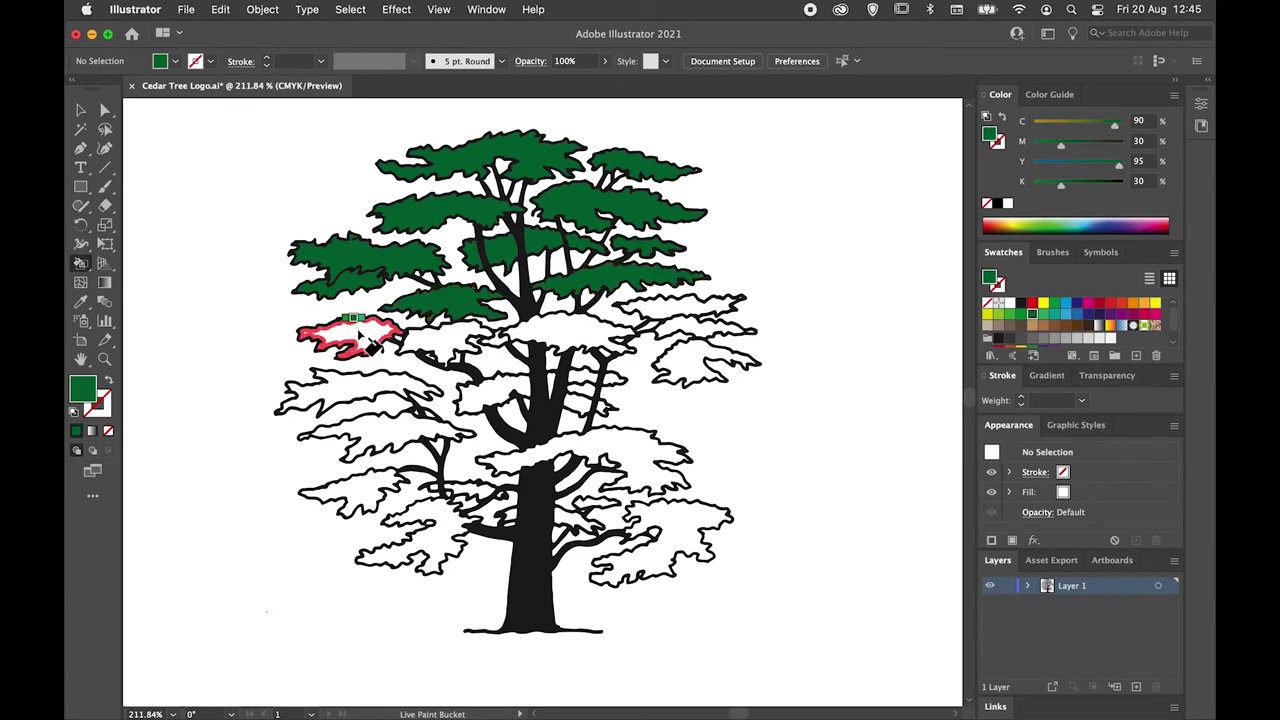
# Paint the remaining lower foliage areas on both sides of the trunk dark green.
pyautogui.click(345, 335)
pyautogui.click(445, 345)
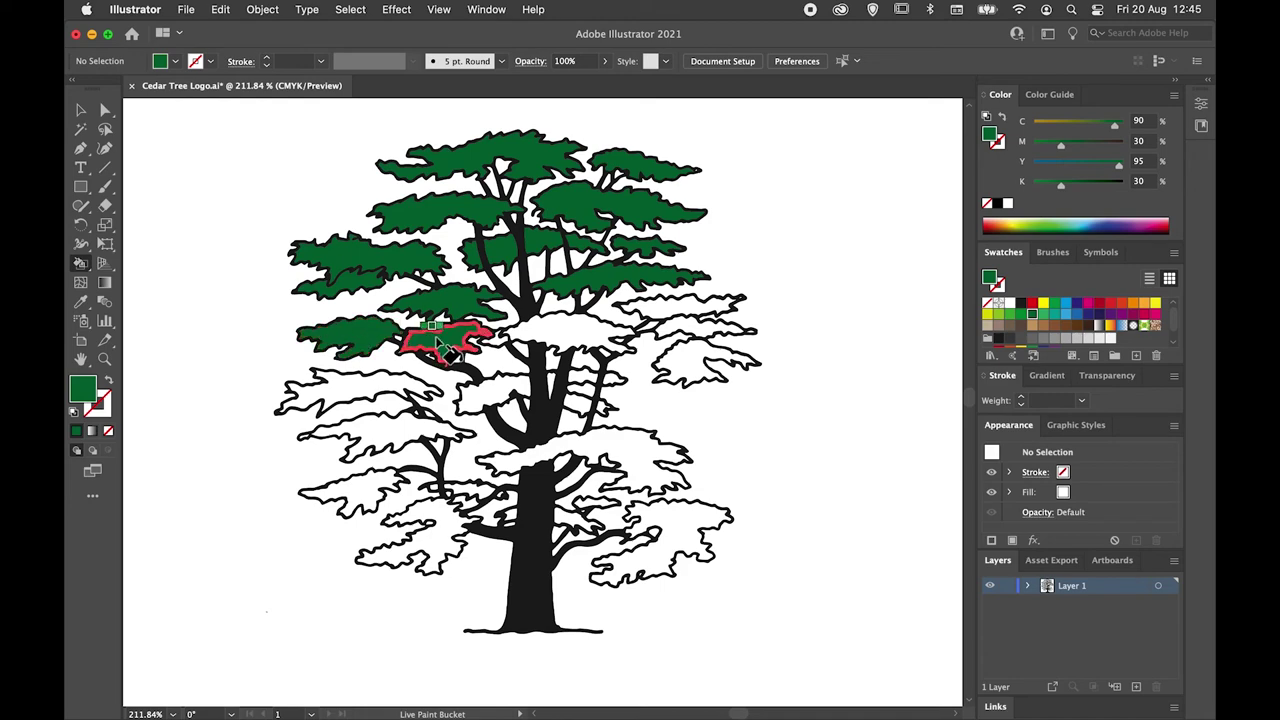
pyautogui.click(562, 343)
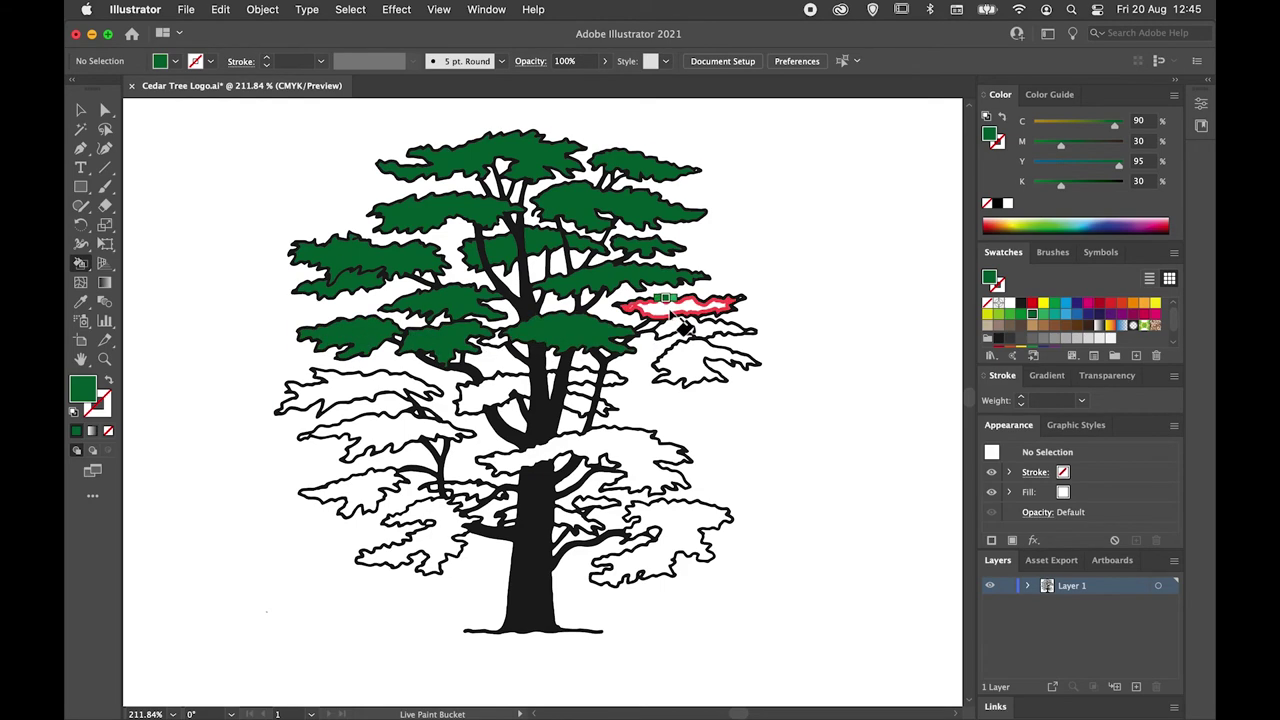
pyautogui.click(680, 316)
pyautogui.click(672, 330)
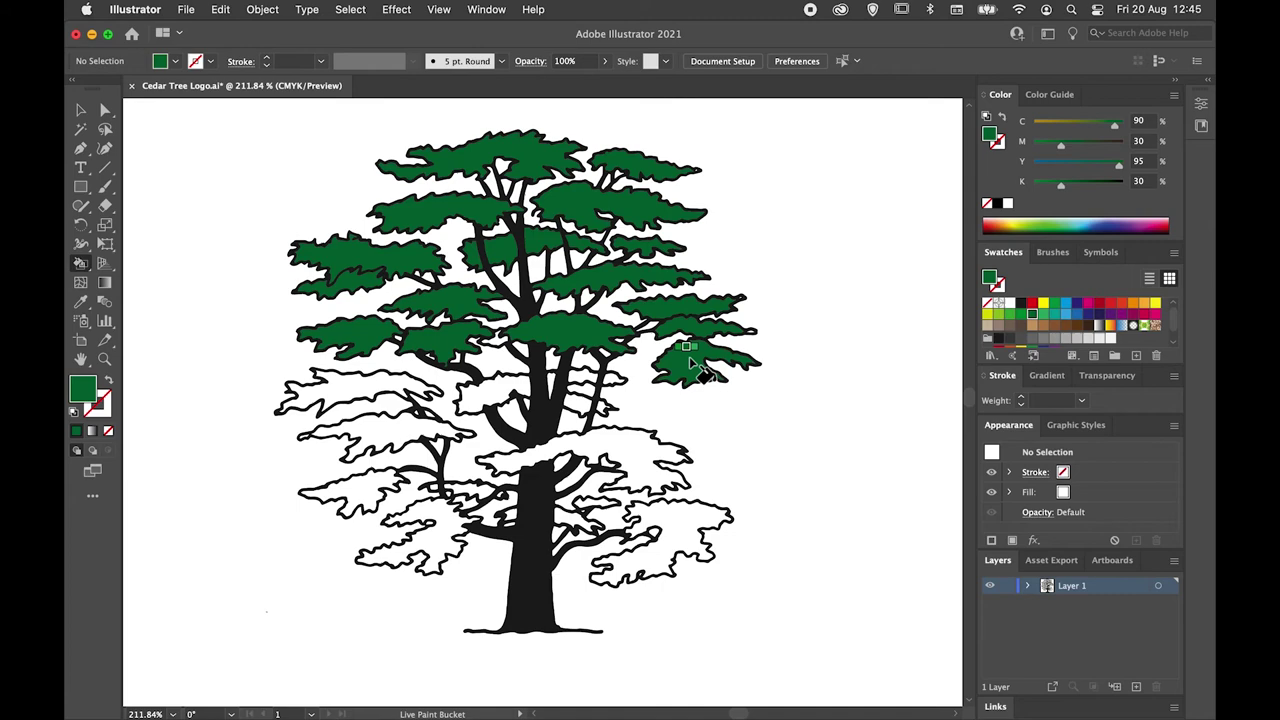
pyautogui.click(695, 362)
pyautogui.click(588, 376)
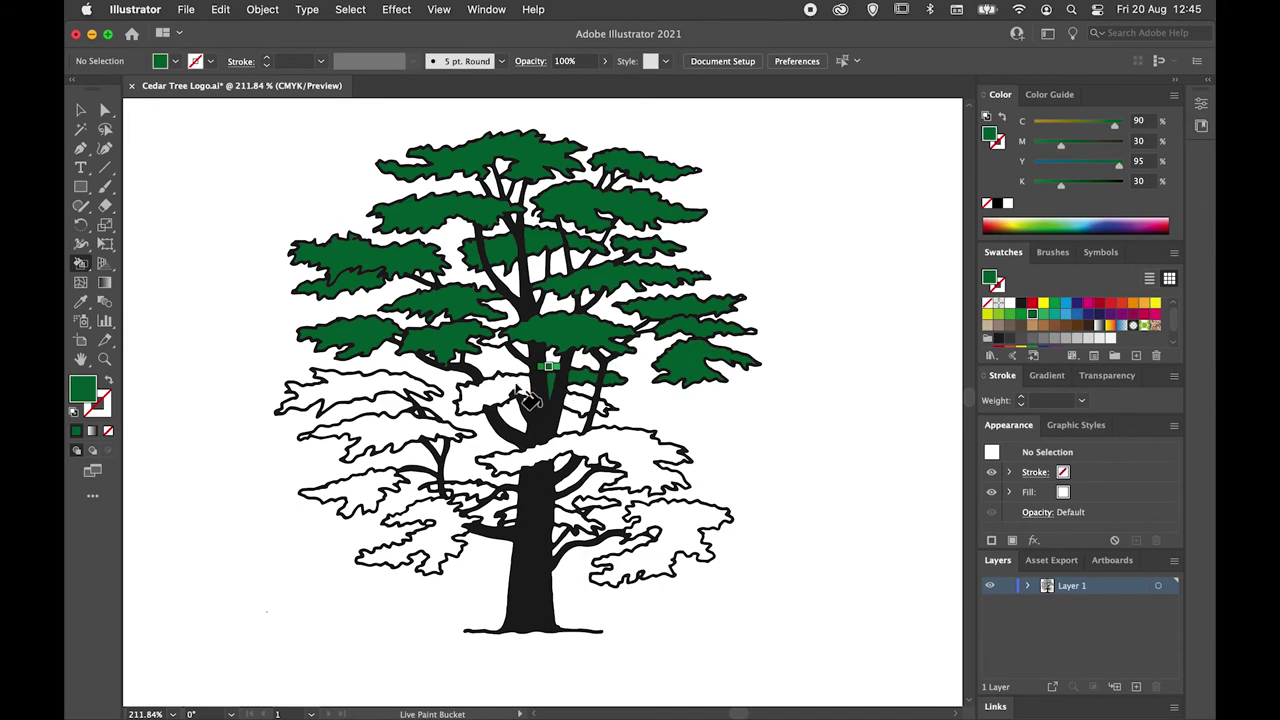
pyautogui.click(535, 398)
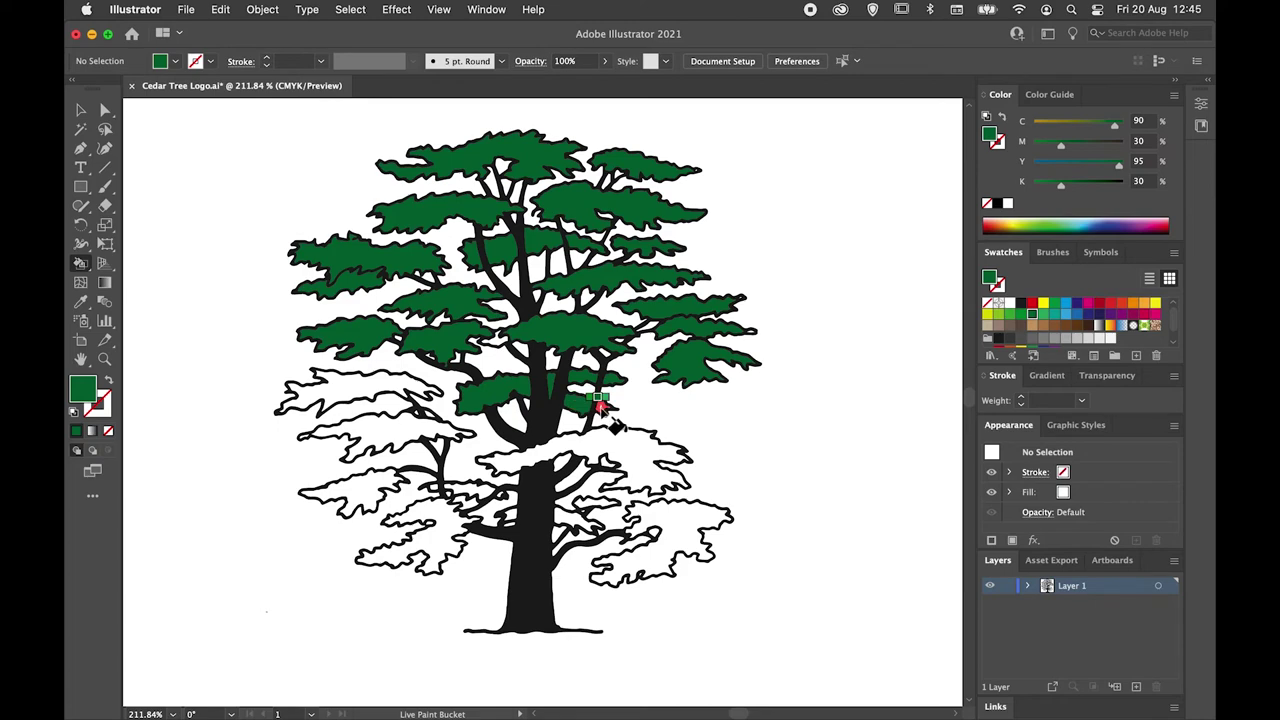
pyautogui.click(372, 392)
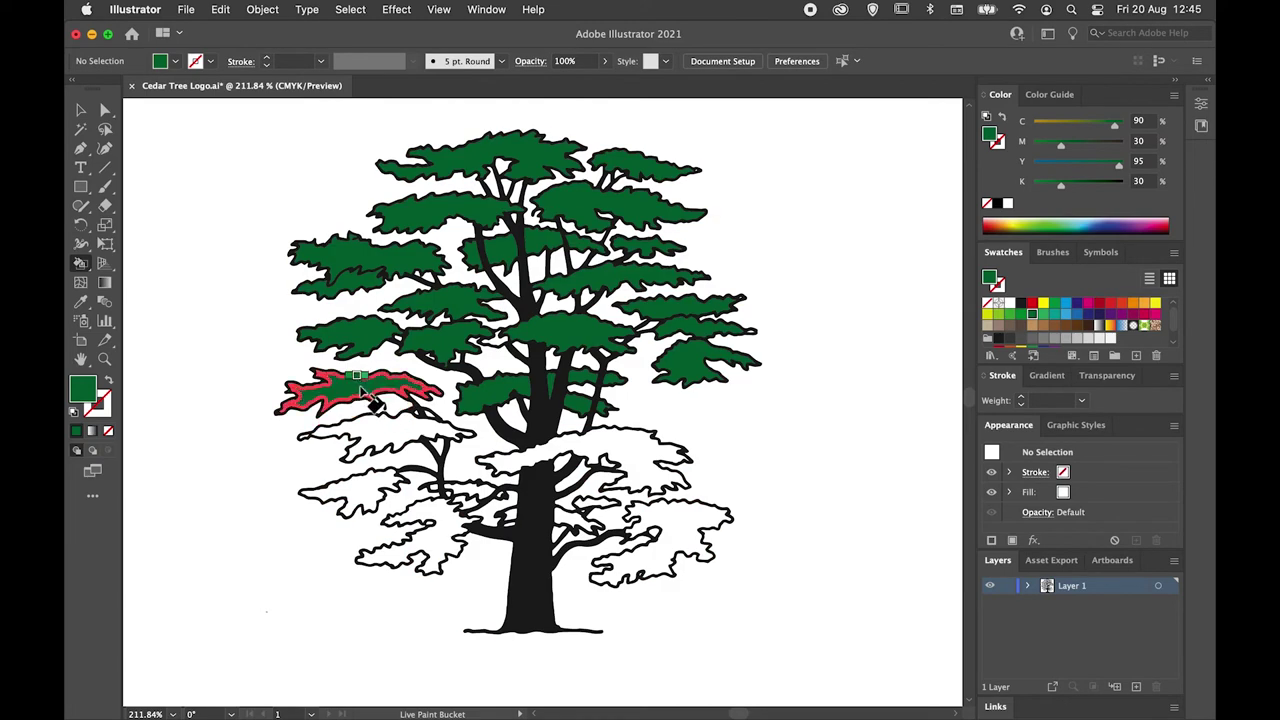
pyautogui.click(383, 443)
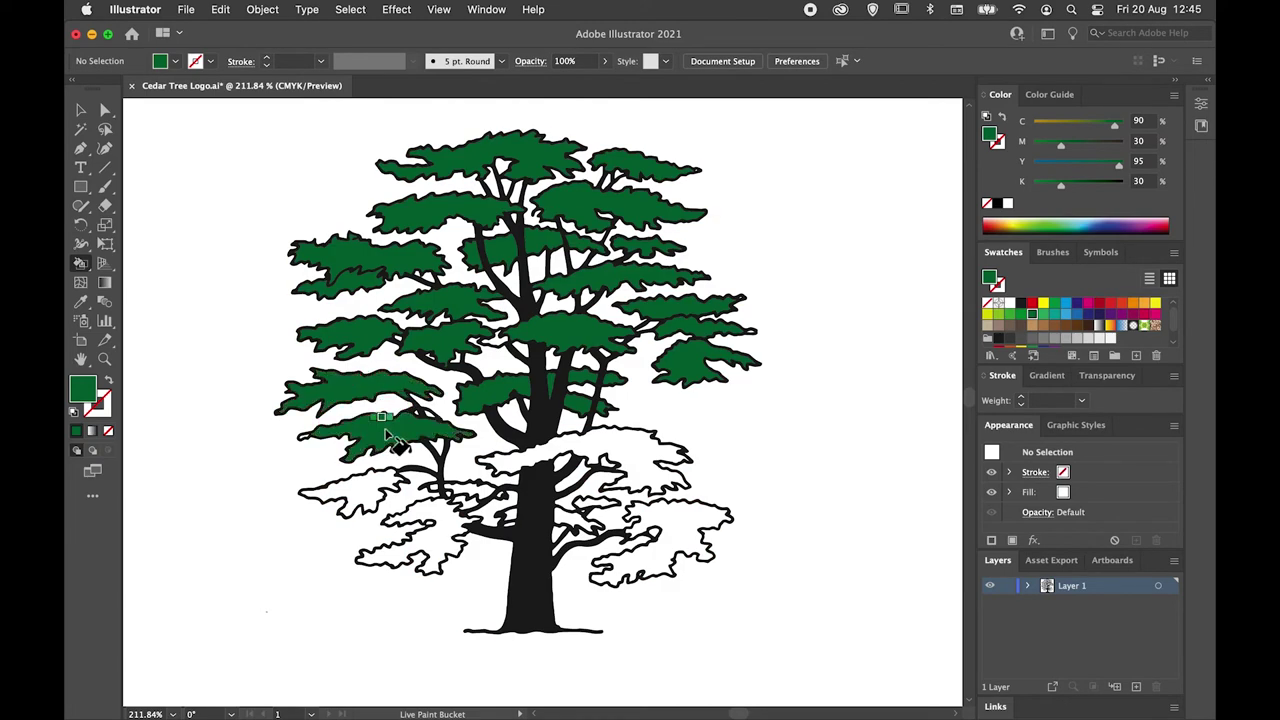
pyautogui.click(360, 490)
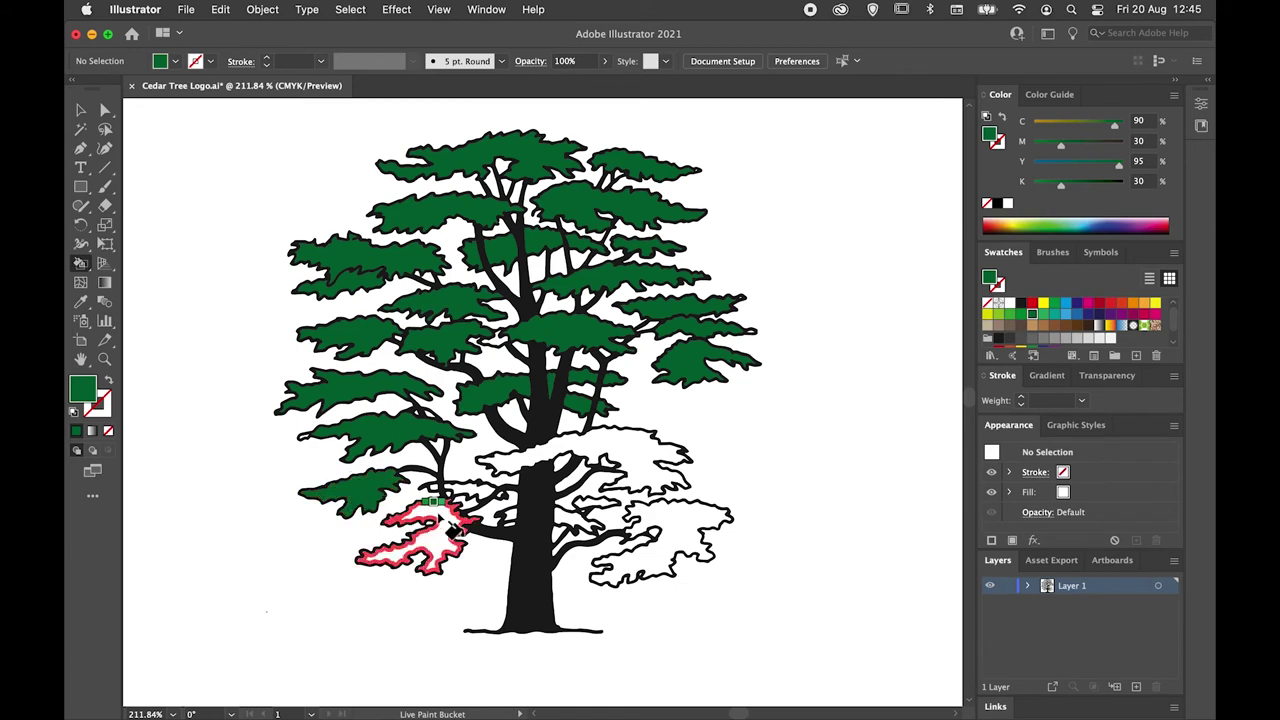
pyautogui.click(430, 530)
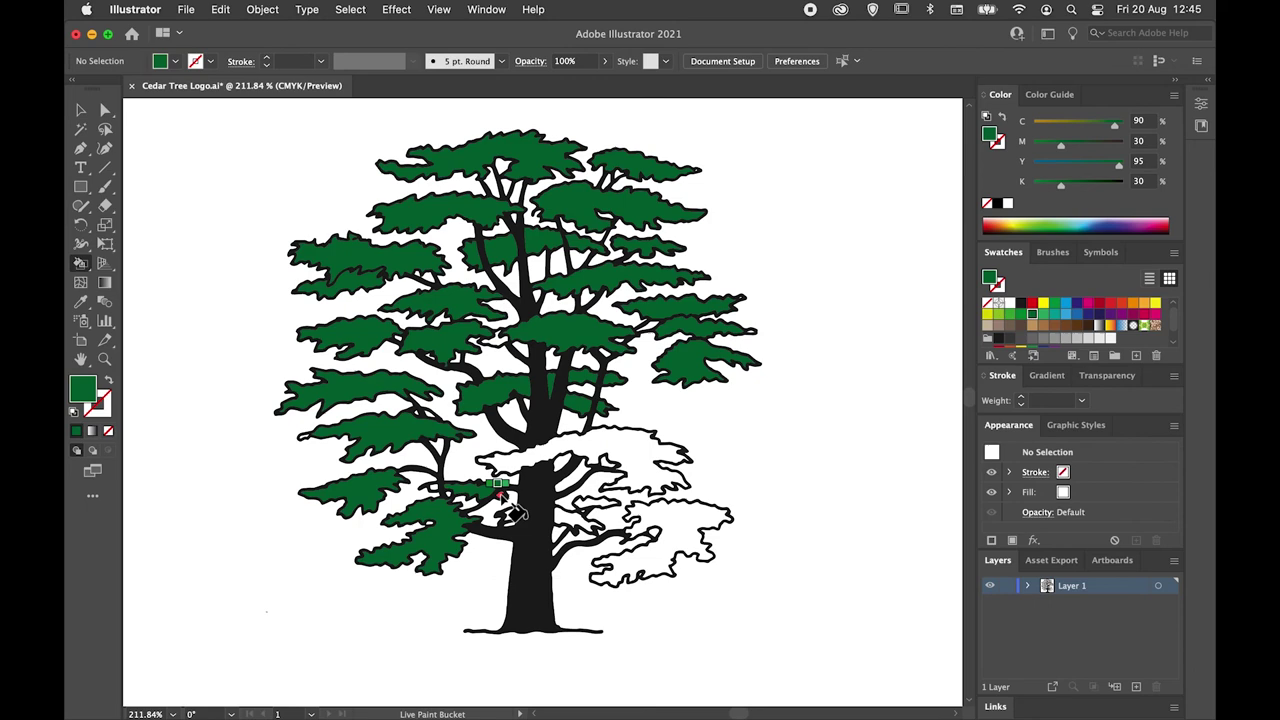
pyautogui.click(538, 480)
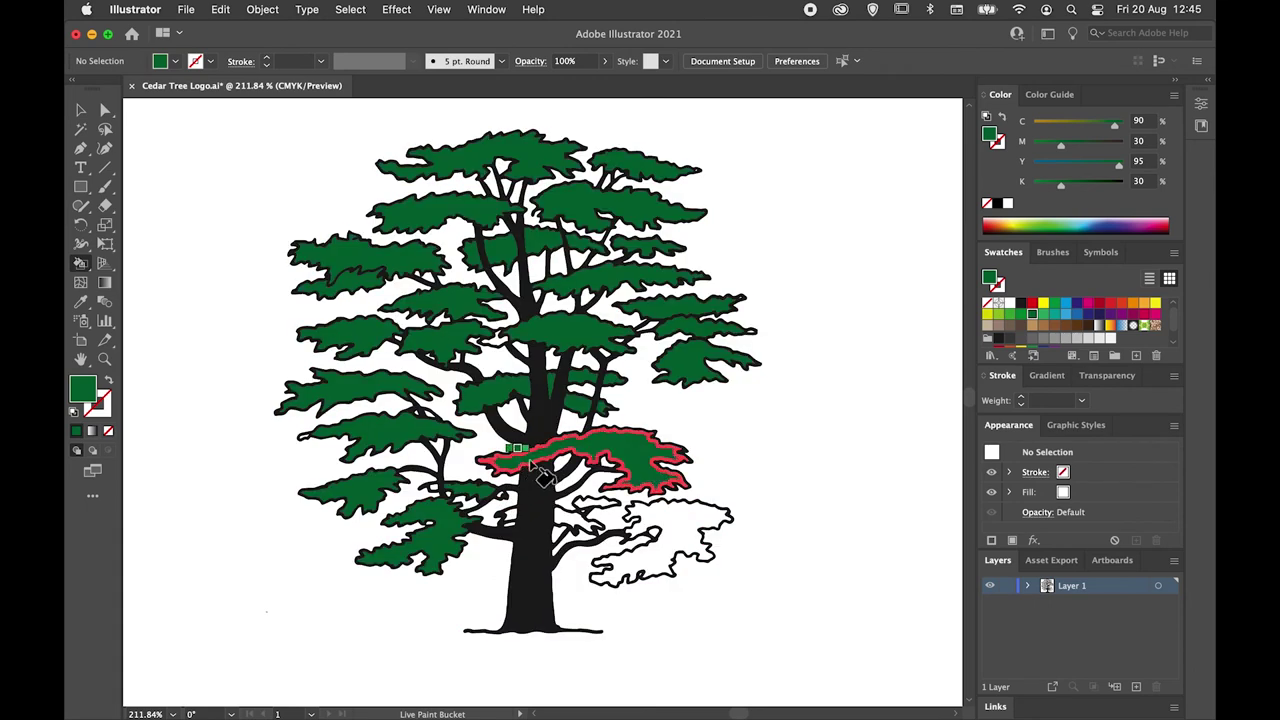
pyautogui.click(655, 530)
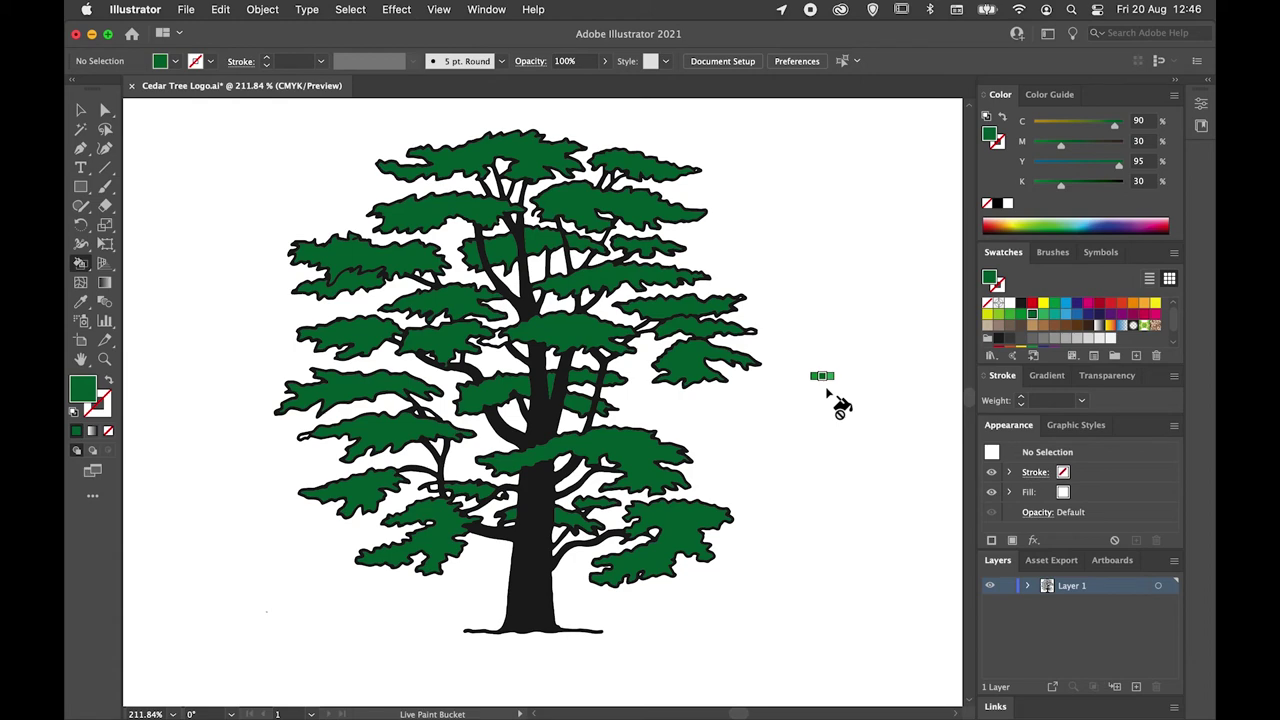
# Zoom in and pan around to check the green fills, then fit the whole artboard in the window.
pyautogui.press('v')
pyautogui.press('super+equal')
pyautogui.press('k')
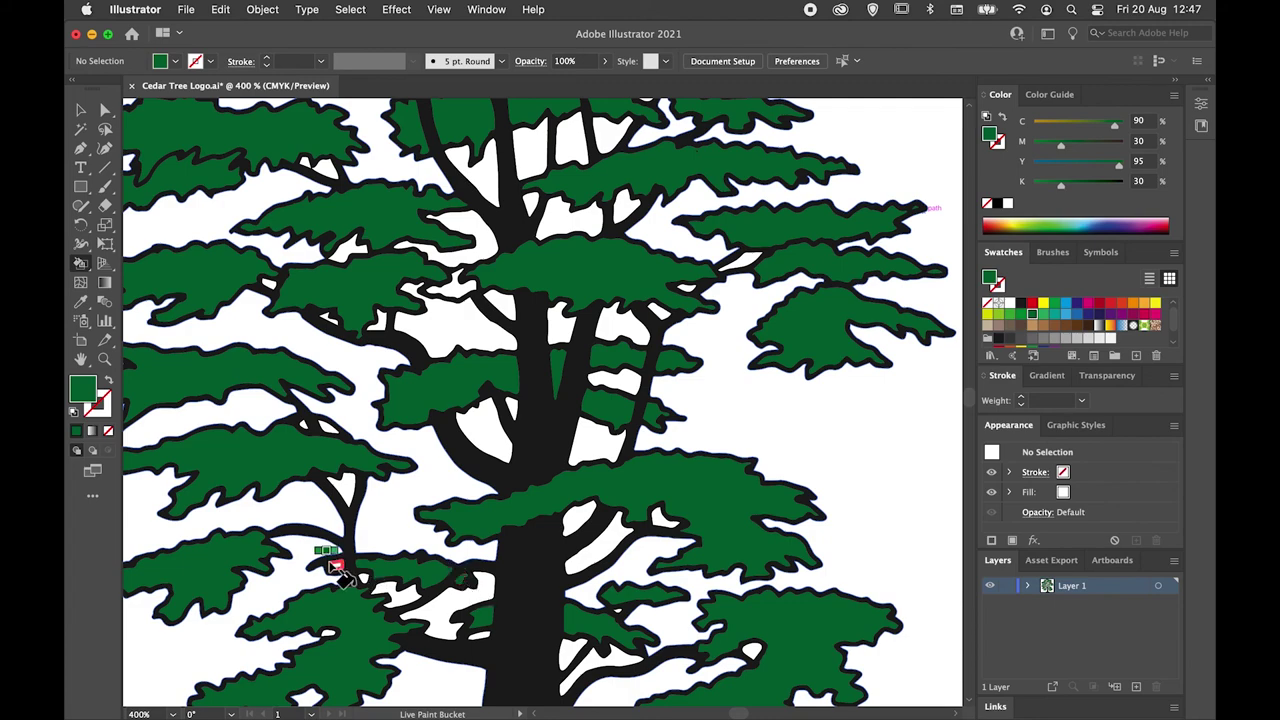
pyautogui.moveTo(598, 515); pyautogui.dragTo(640, 281)
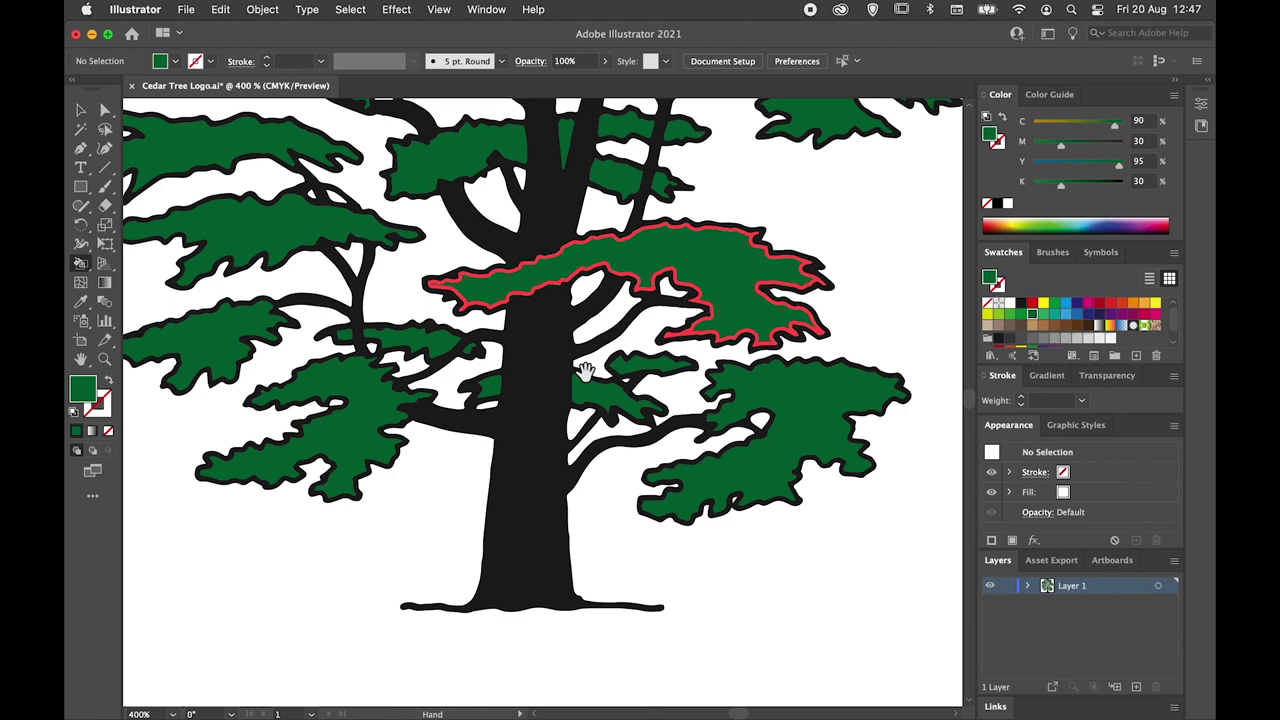
pyautogui.moveTo(424, 530); pyautogui.dragTo(414, 589)
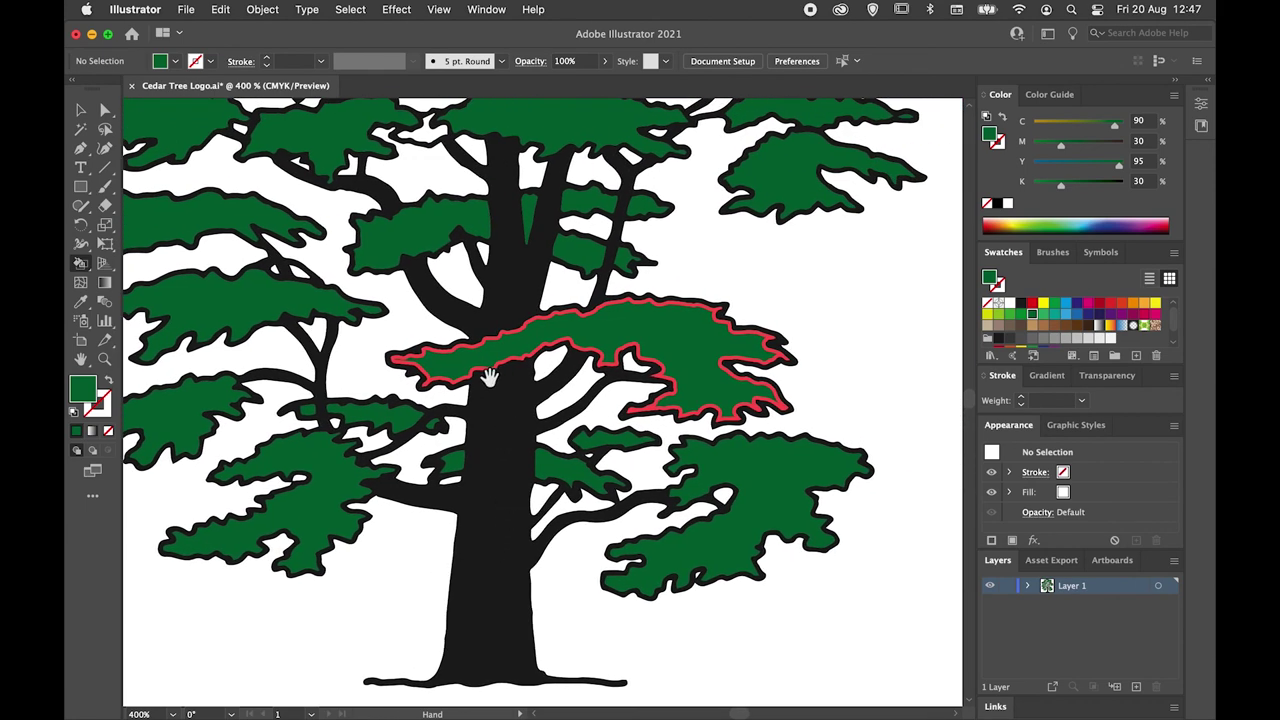
pyautogui.moveTo(414, 329)
pyautogui.mouseDown()
pyautogui.moveTo(443, 331)
pyautogui.moveTo(507, 377)
pyautogui.mouseUp()
pyautogui.press('super+0')
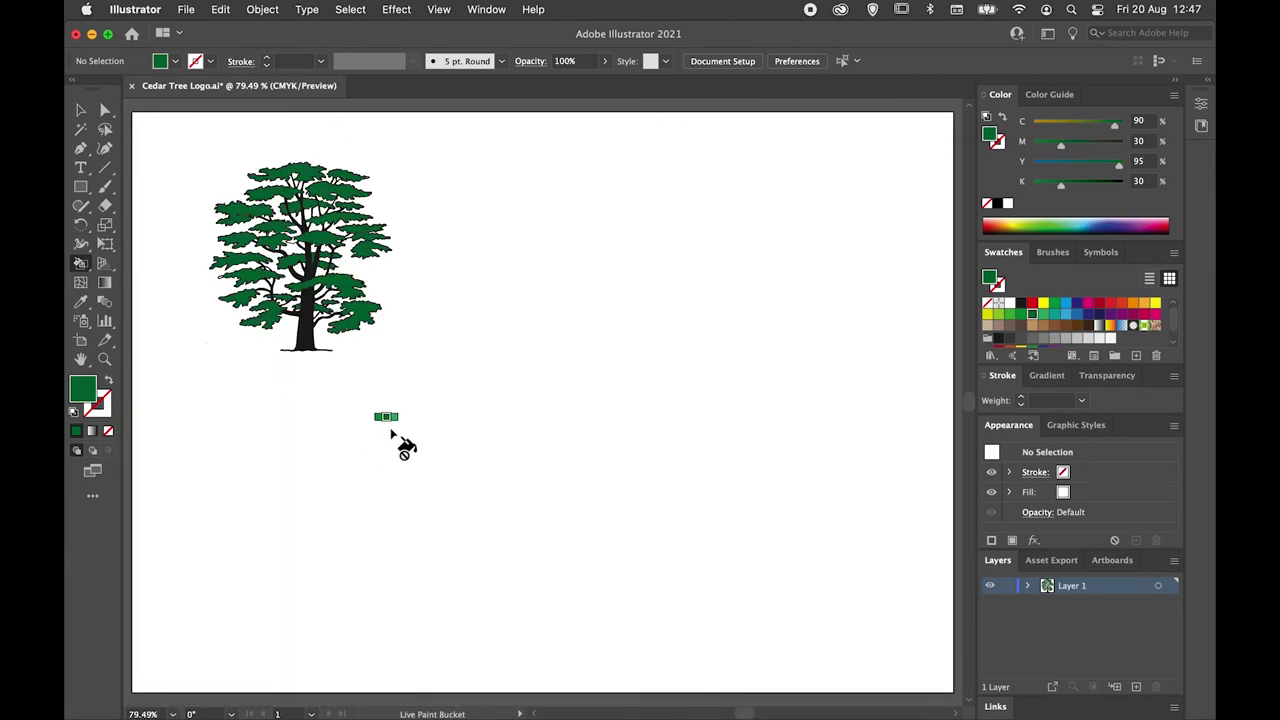